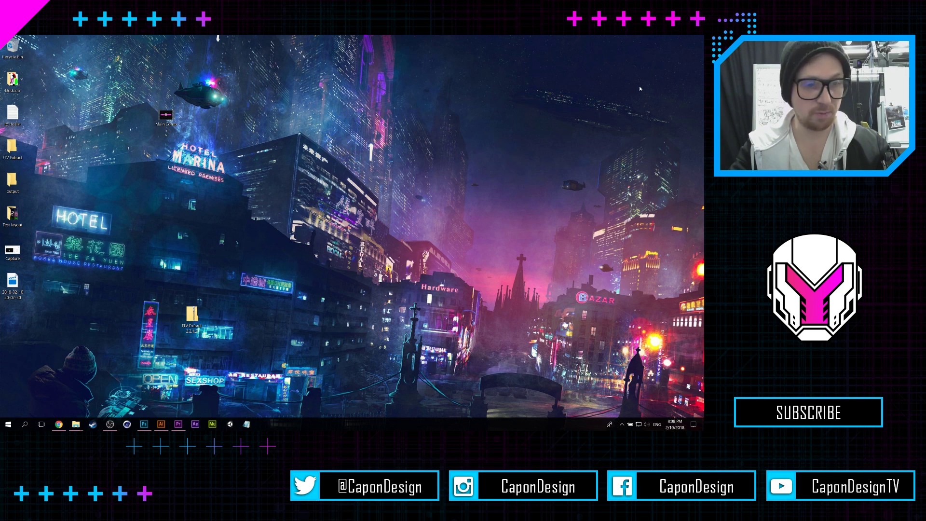
click(9, 424)
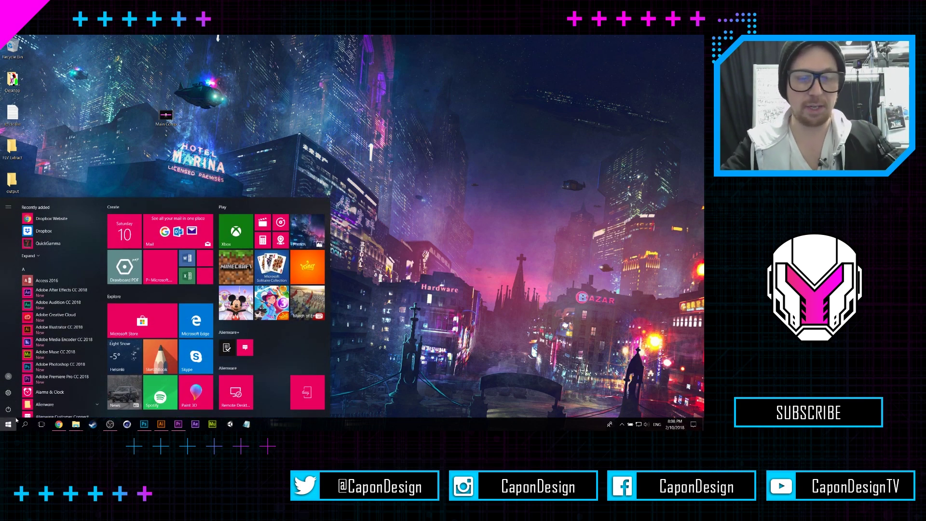
click(16, 419)
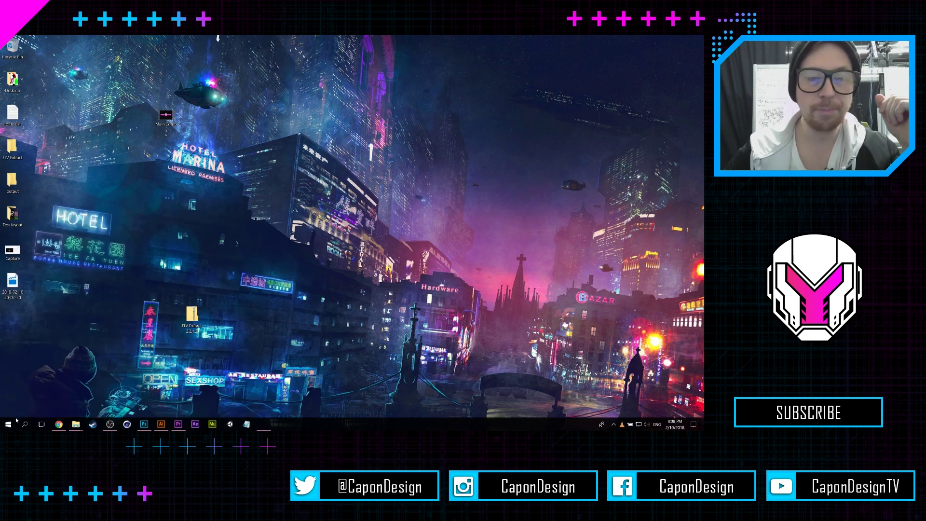
- Switch to VLC media player, start a Convert / Save job and add the test video from the FLV Extract folder
drag(469, 60, 345, 70)
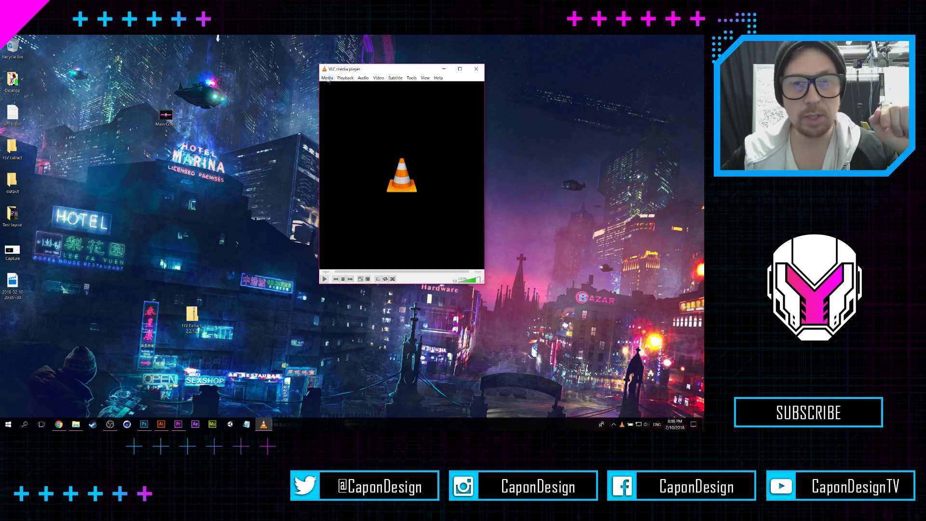
click(327, 78)
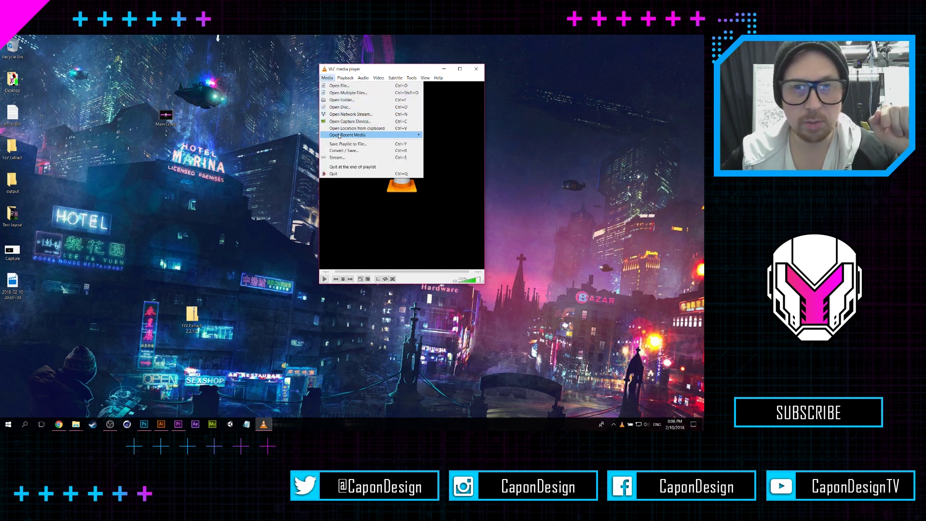
click(338, 151)
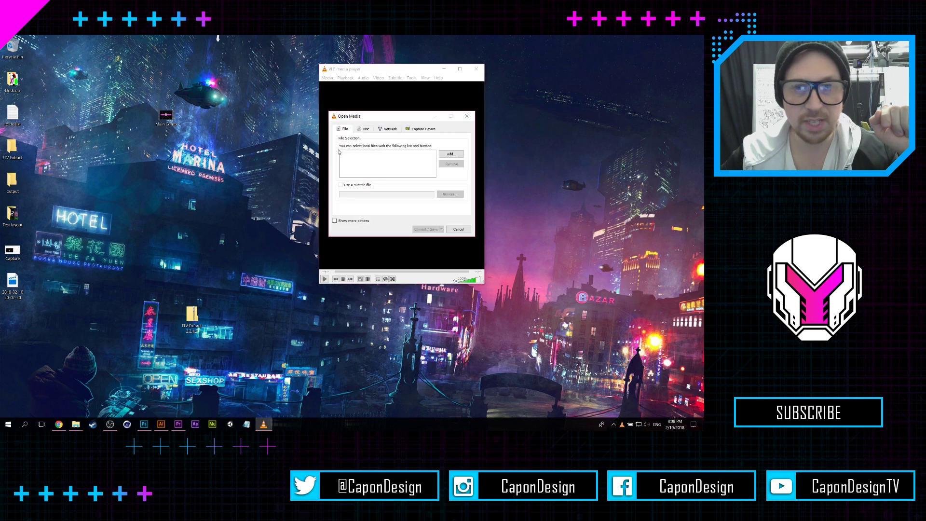
click(455, 154)
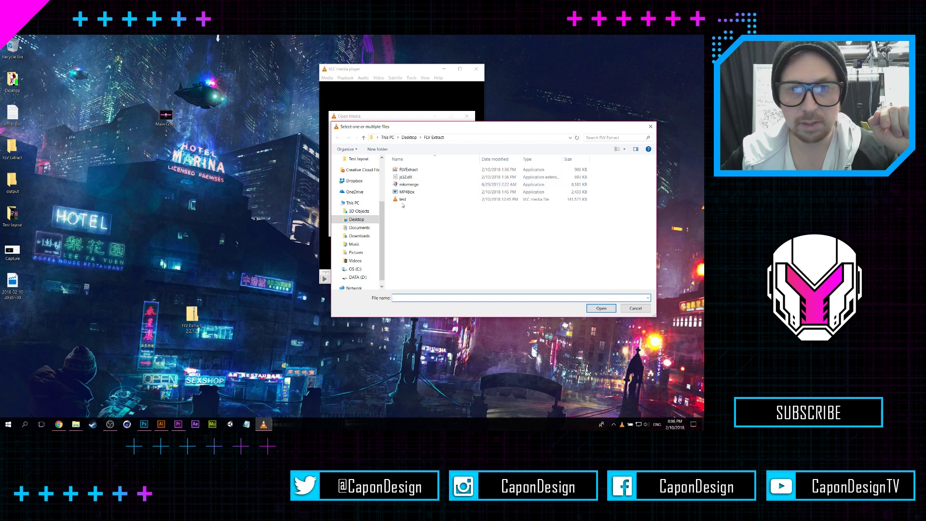
click(403, 199)
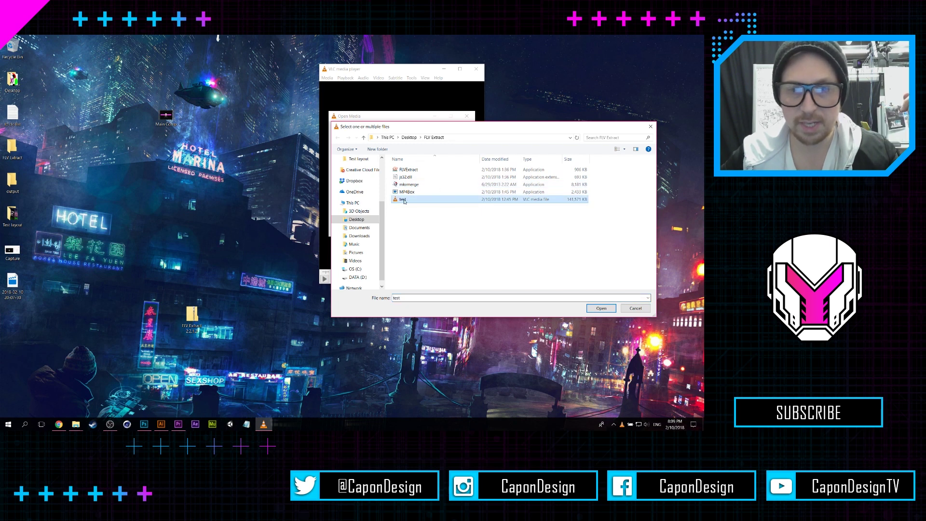
click(602, 309)
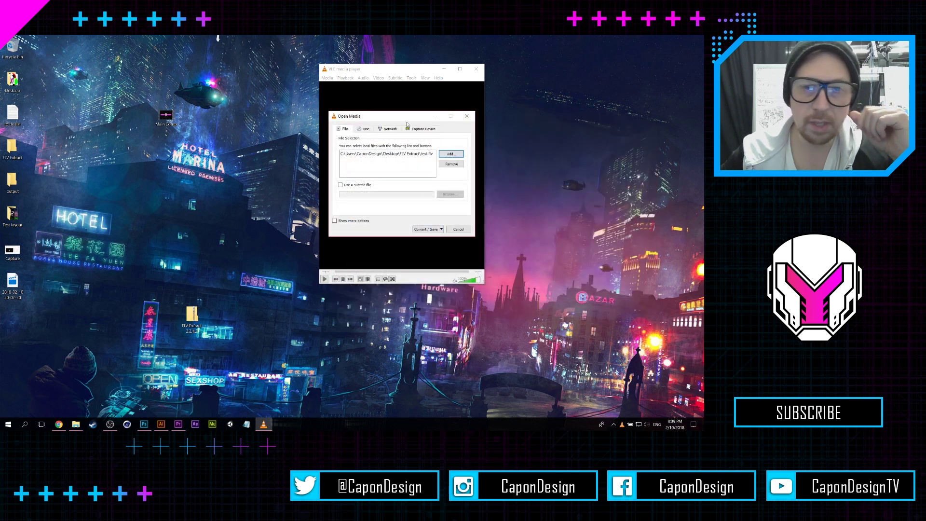
- Proceed to the conversion settings and choose the profile Video - H.264 + MP3 (MP4)
click(423, 230)
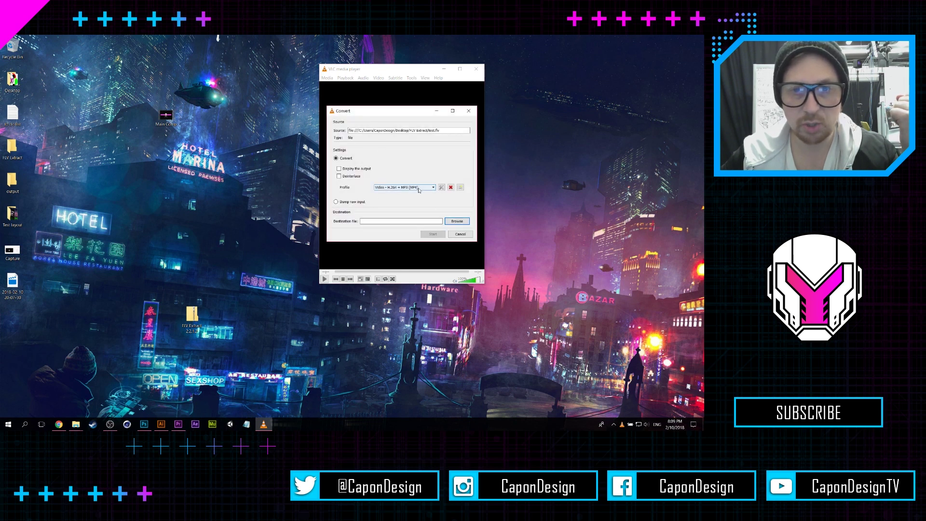
click(401, 190)
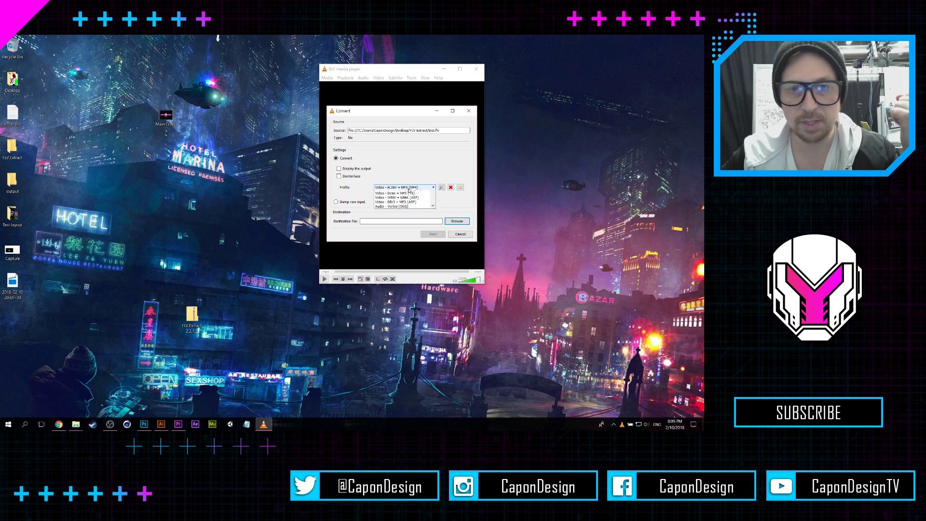
click(400, 192)
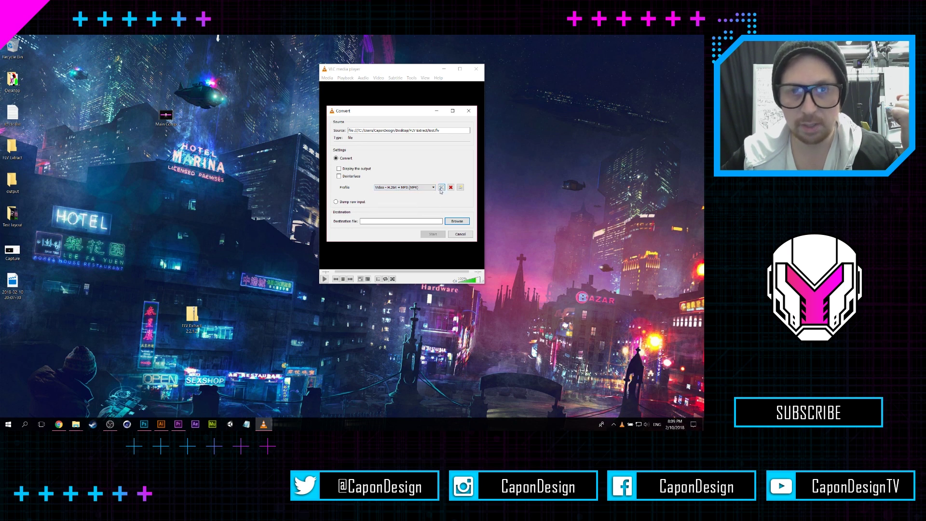
- Review the profile's video codec, audio codec and subtitle settings, and save it with MP4/MOV encapsulation
click(441, 187)
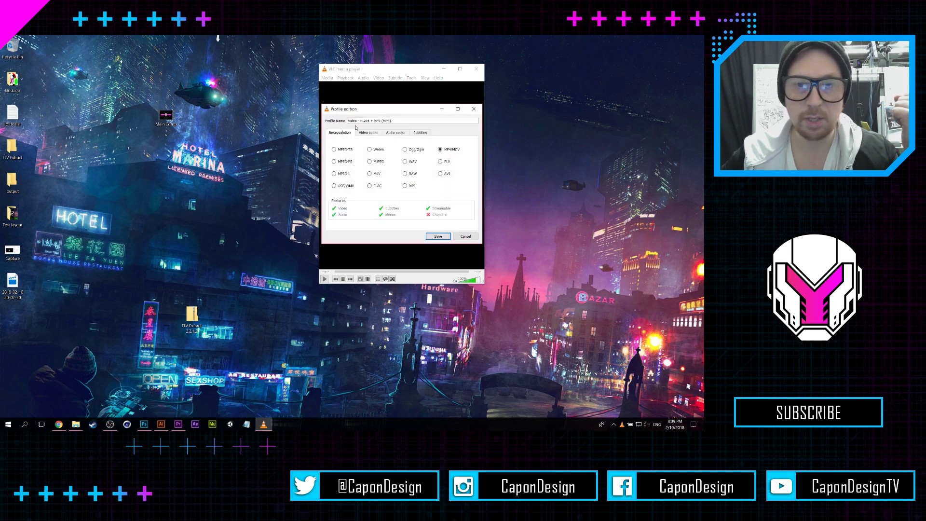
click(367, 134)
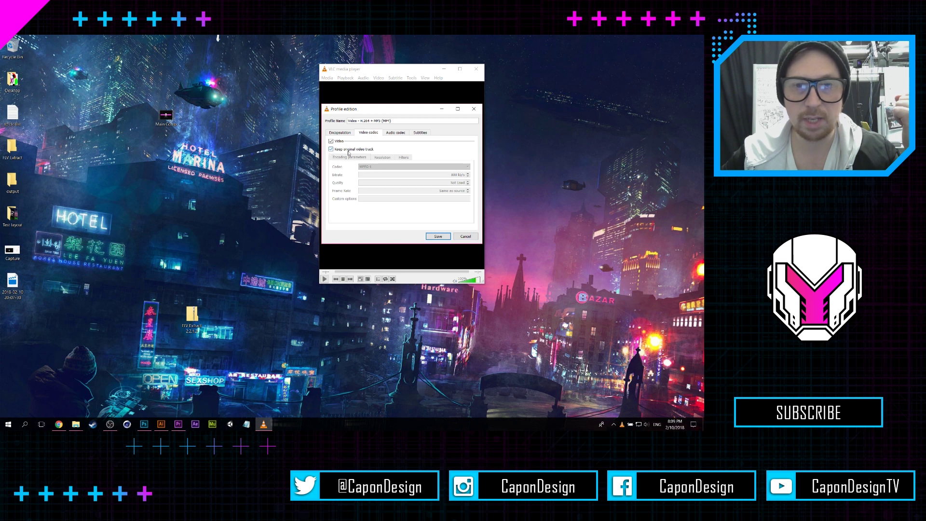
click(396, 134)
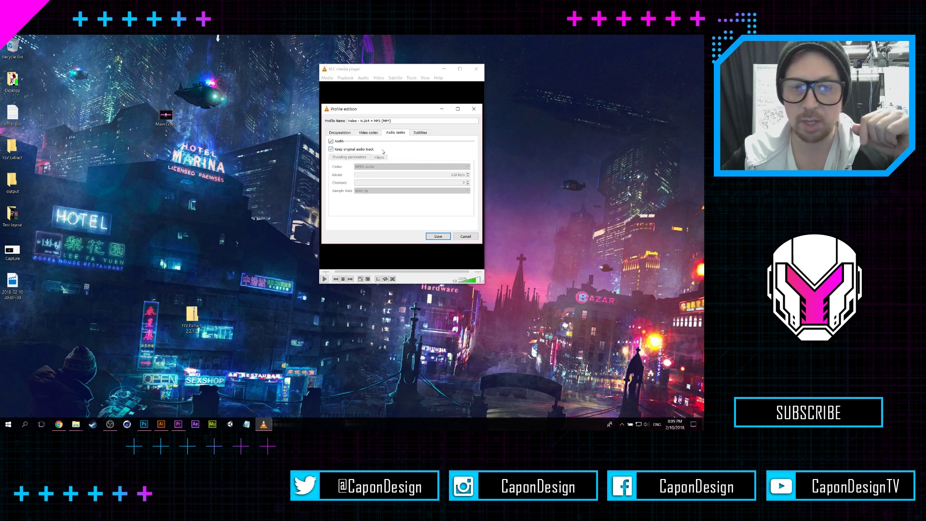
click(419, 134)
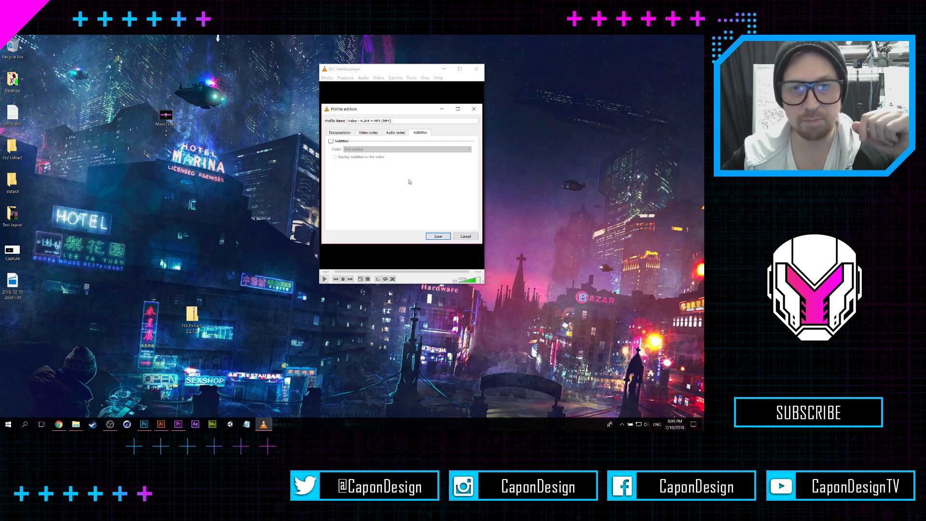
click(347, 135)
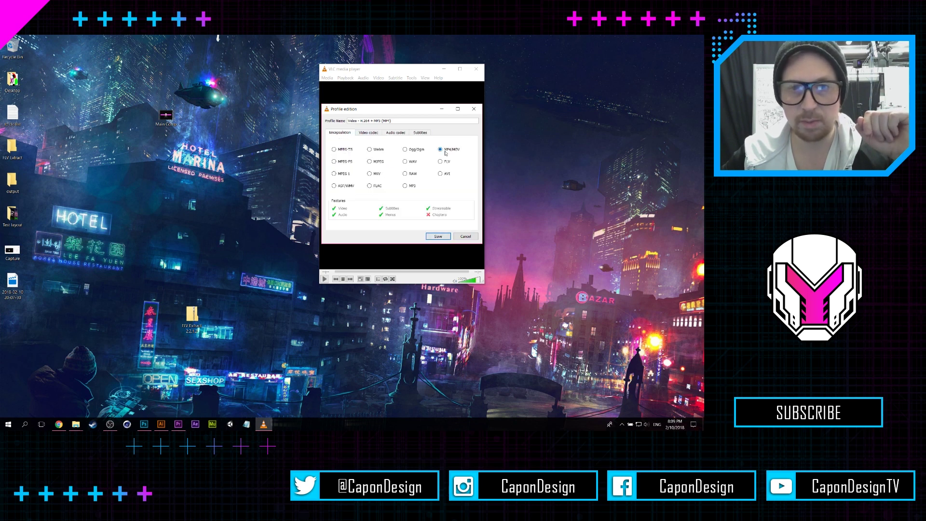
click(438, 236)
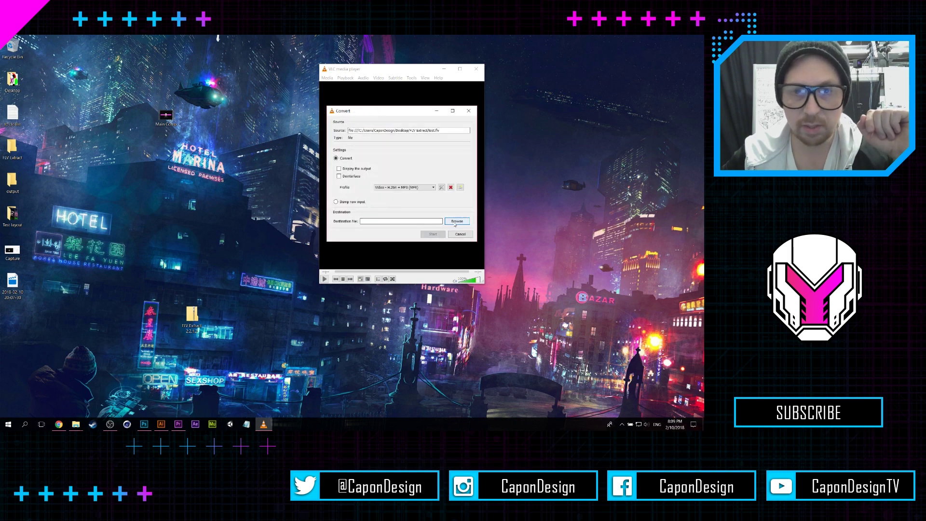
- Set the destination file to test.mp4 on the Desktop and start the conversion
click(457, 221)
click(353, 195)
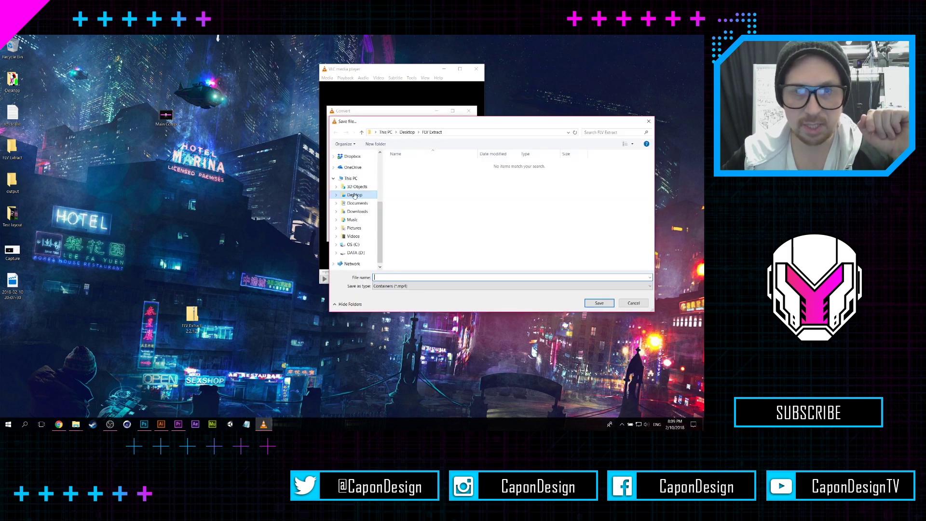
click(389, 278)
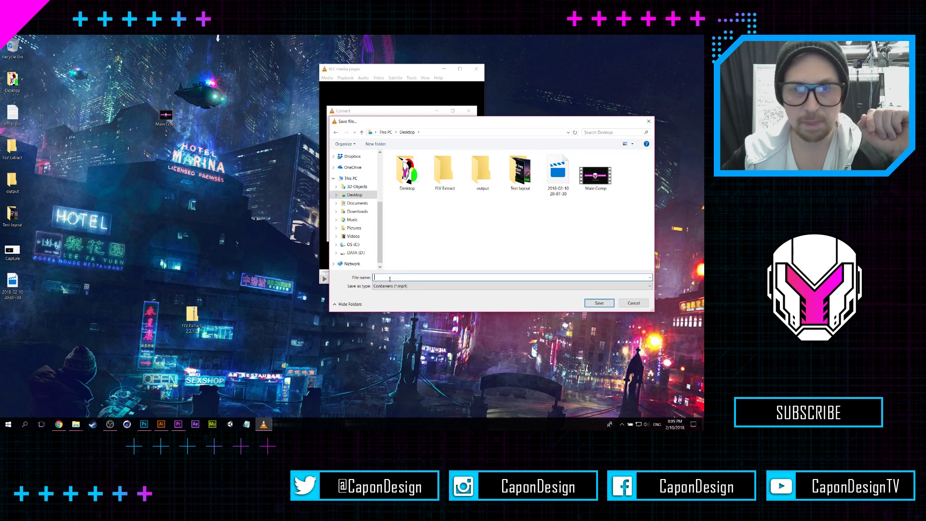
text(tes)
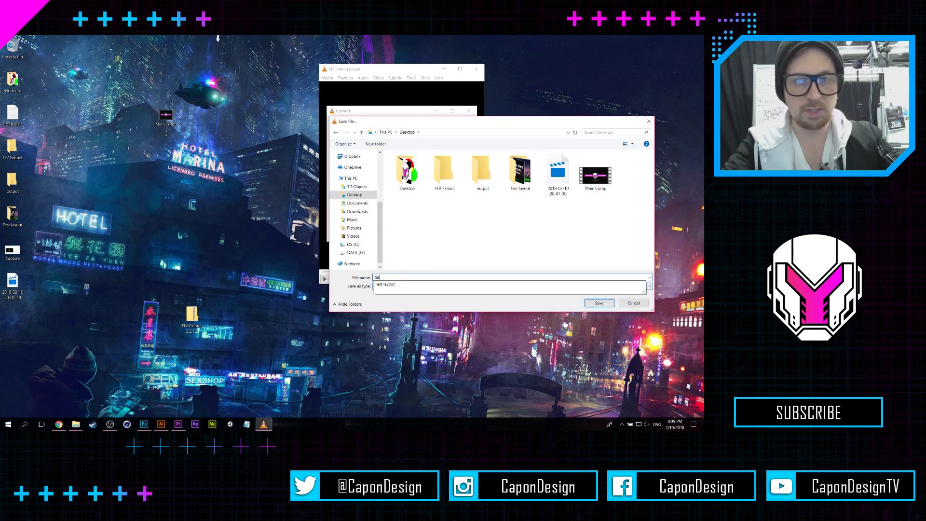
text(t.mp)
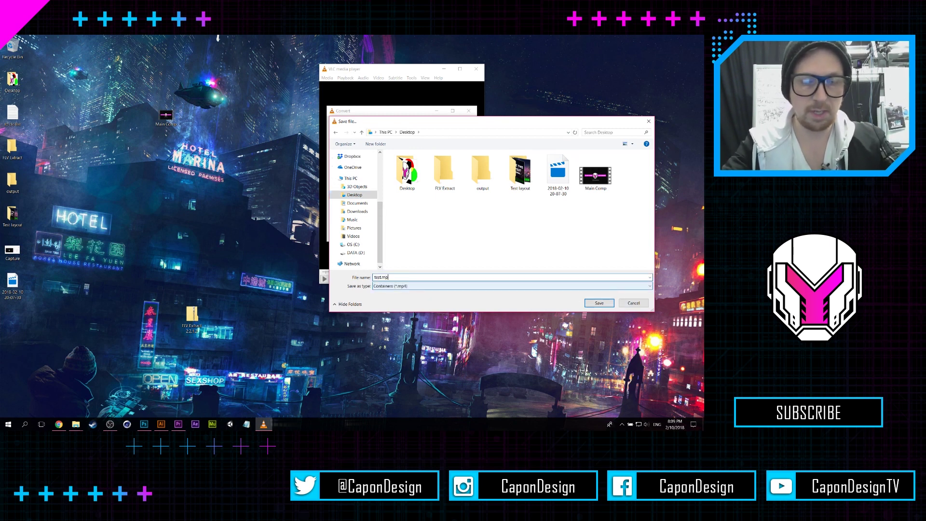
text(4)
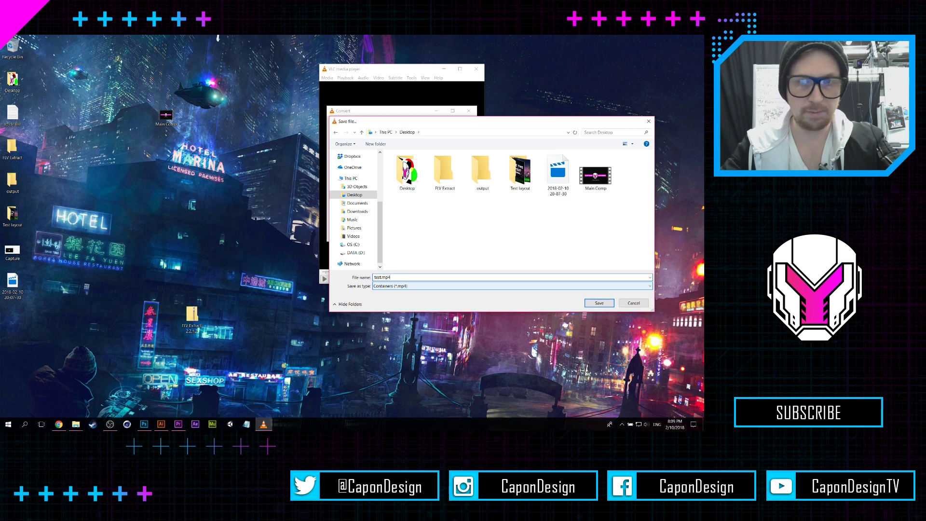
click(602, 303)
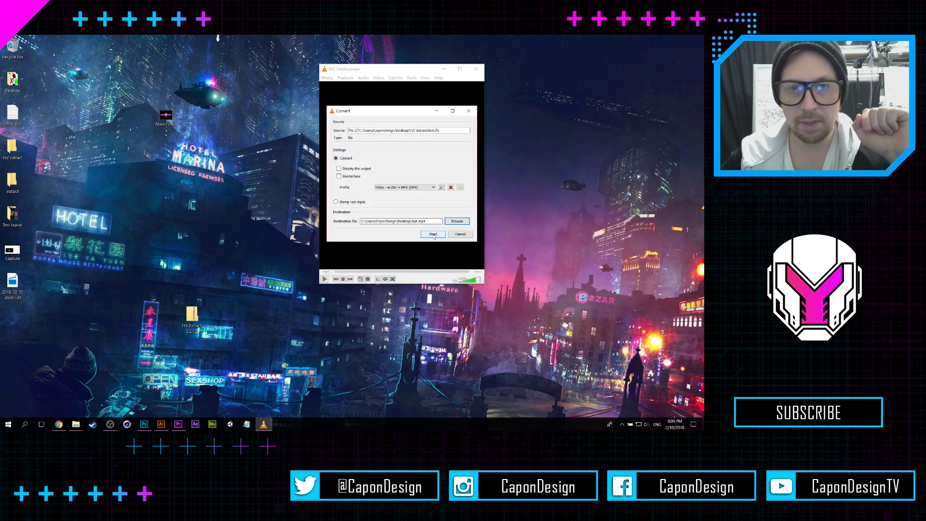
click(432, 234)
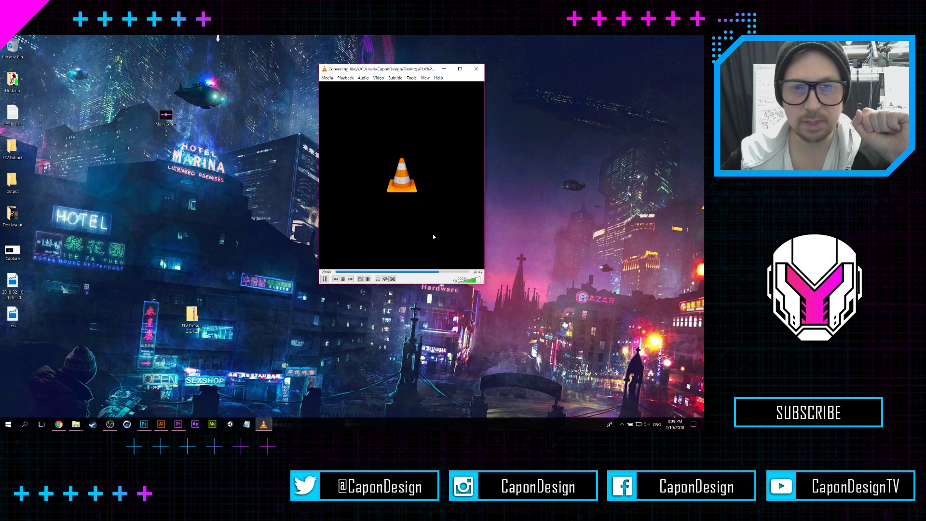
- Move the converted test video to a free desktop area, try to play it, and close the player
drag(12, 315, 255, 204)
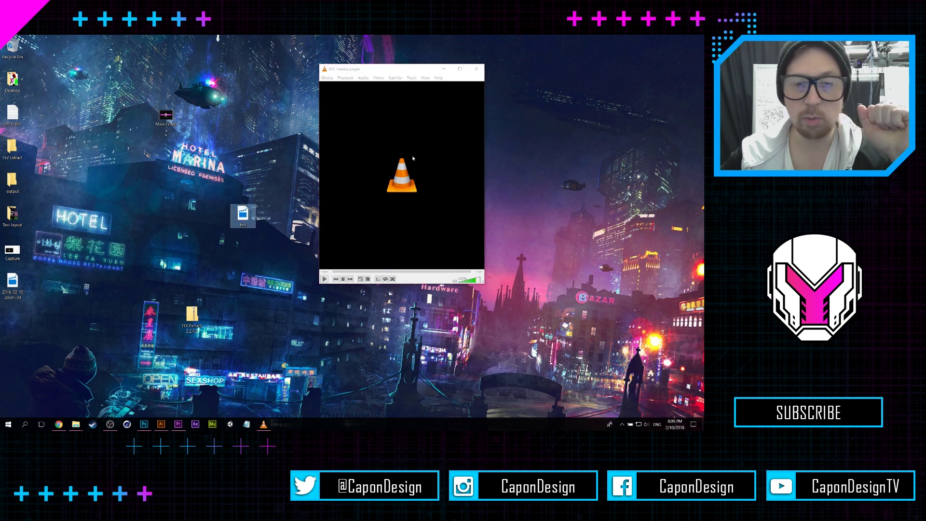
double_click(242, 215)
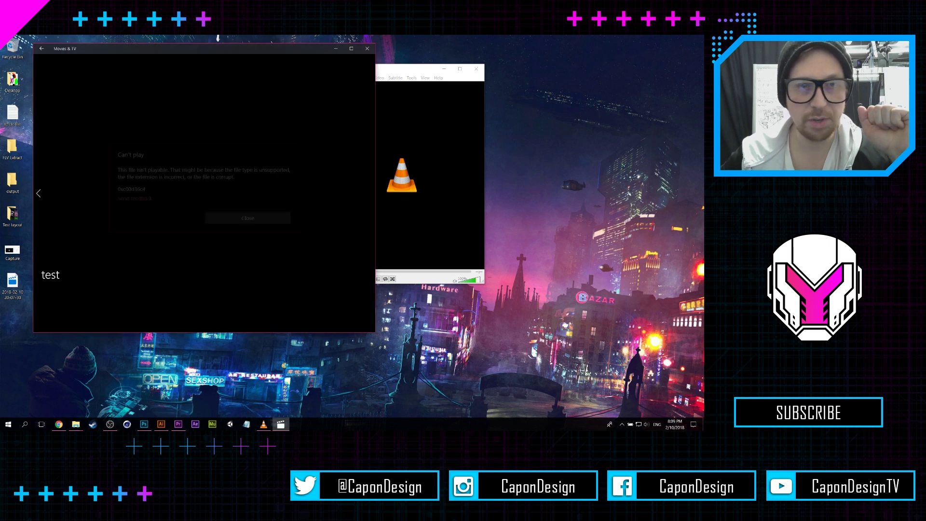
click(247, 217)
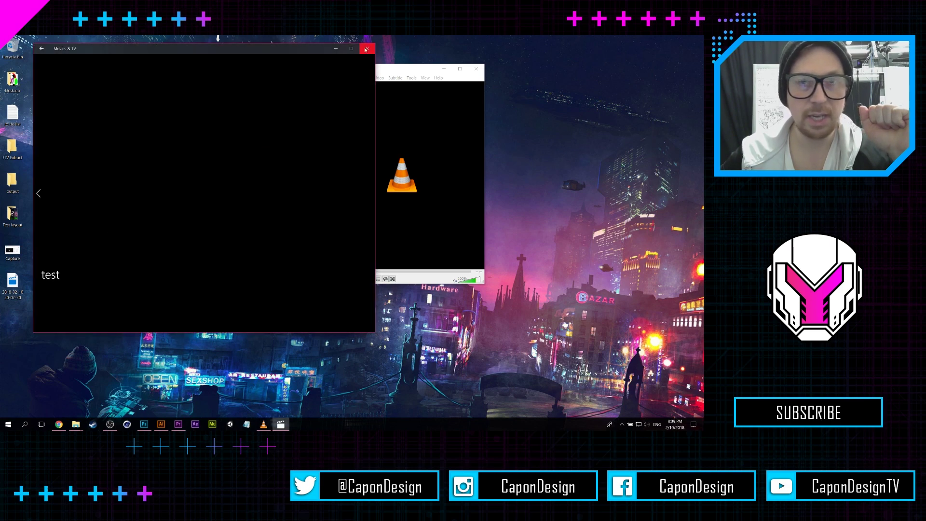
click(367, 48)
- Line up the converted test video and the loose FLV Extract folder with the other desktop icons
drag(243, 214, 297, 251)
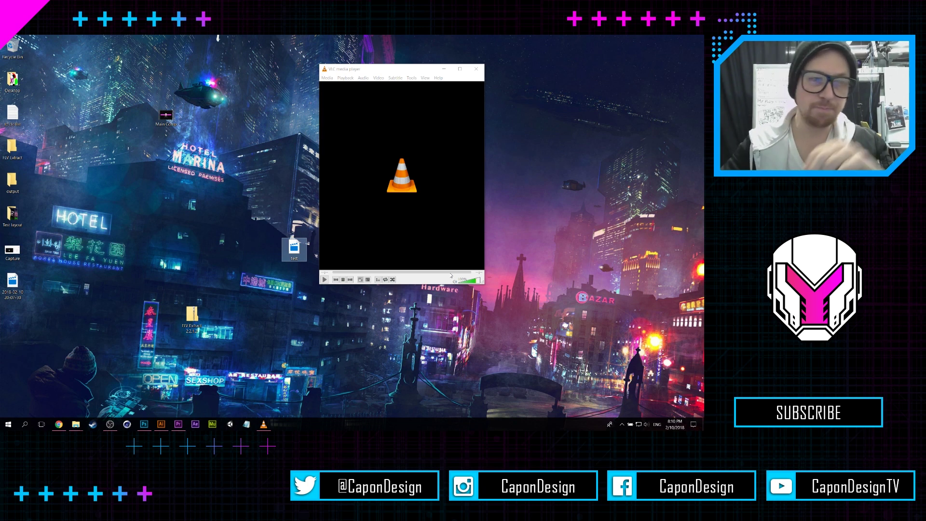
drag(264, 245, 260, 253)
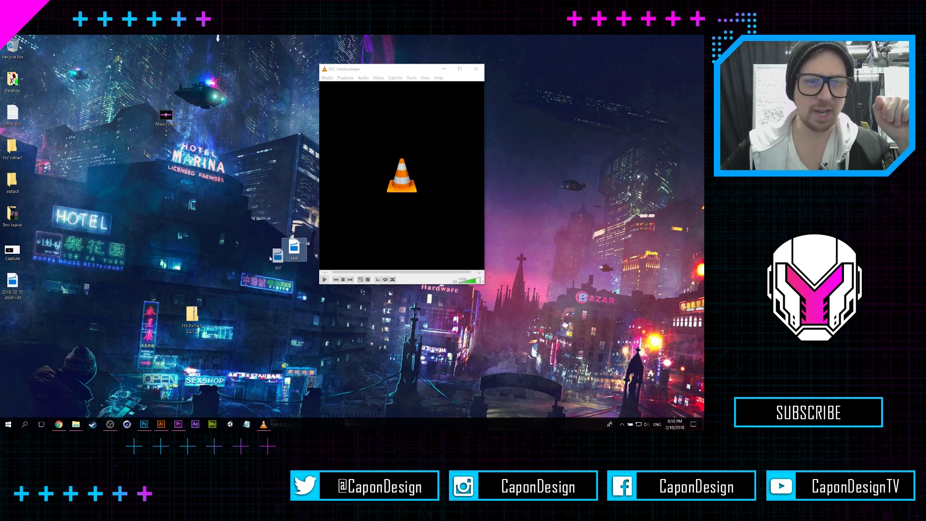
drag(192, 316, 13, 351)
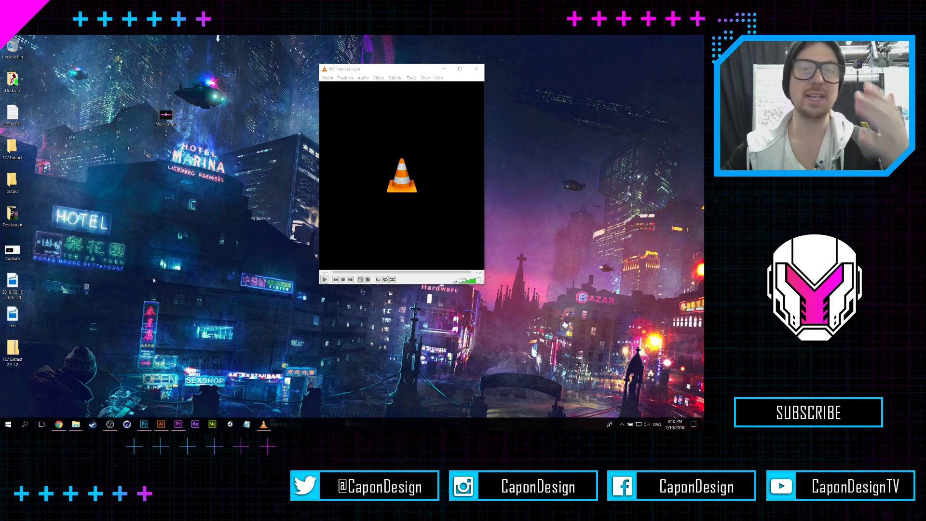